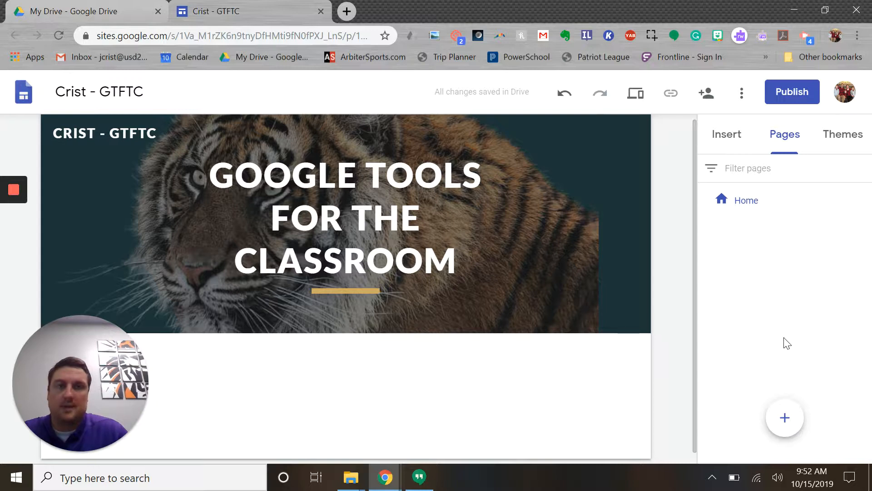
Add a new page named Assignments to the site.
click(786, 417)
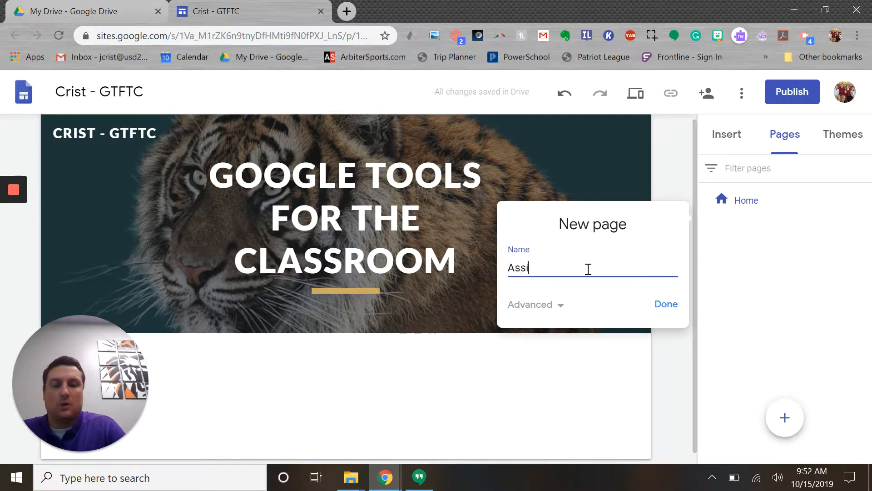
text(Assignments)
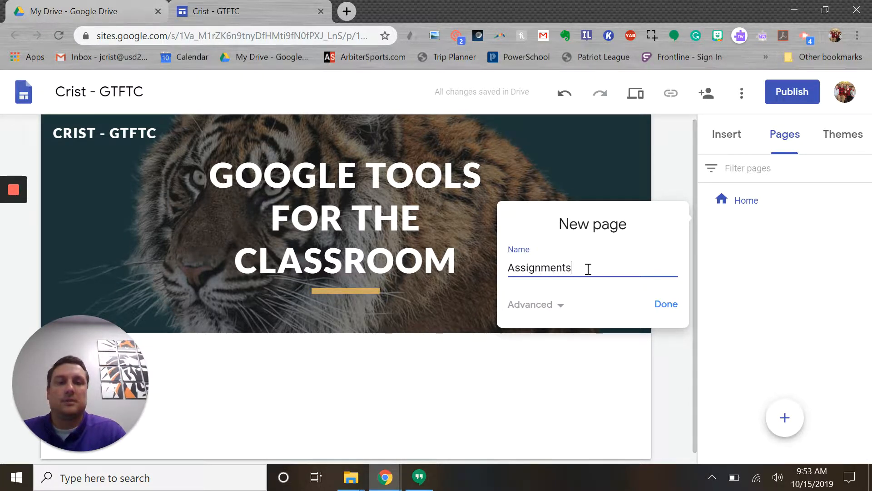
click(667, 304)
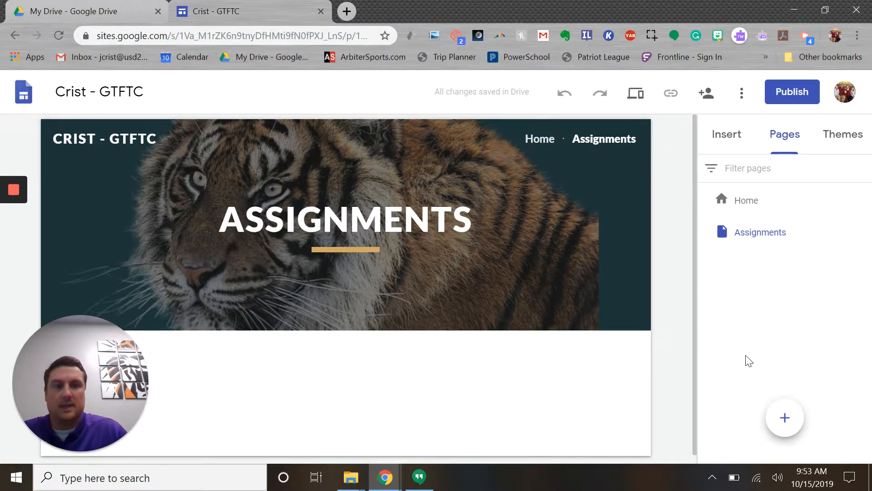
Add another new page named Contact to the site.
click(785, 417)
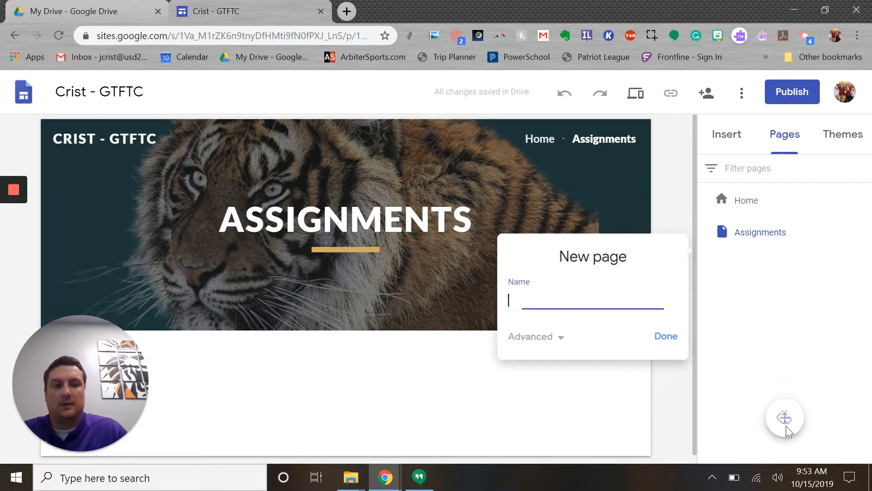
text(Contact)
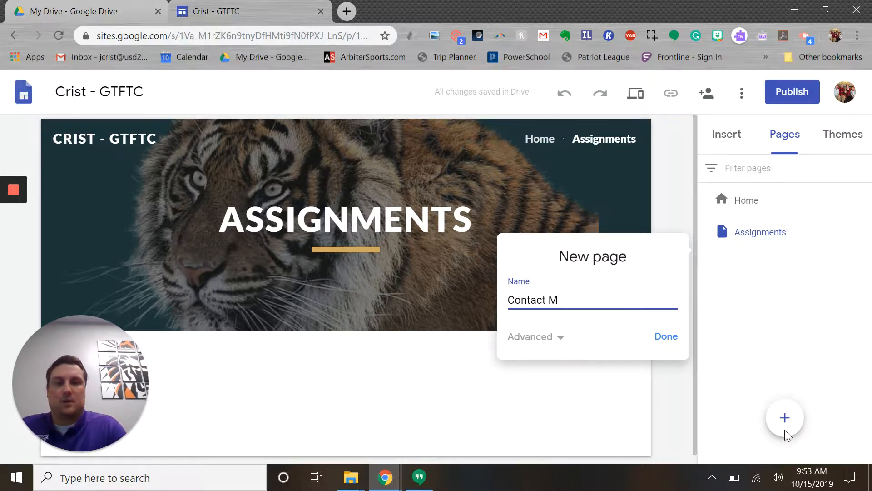
text( M)
key(BackSpace)
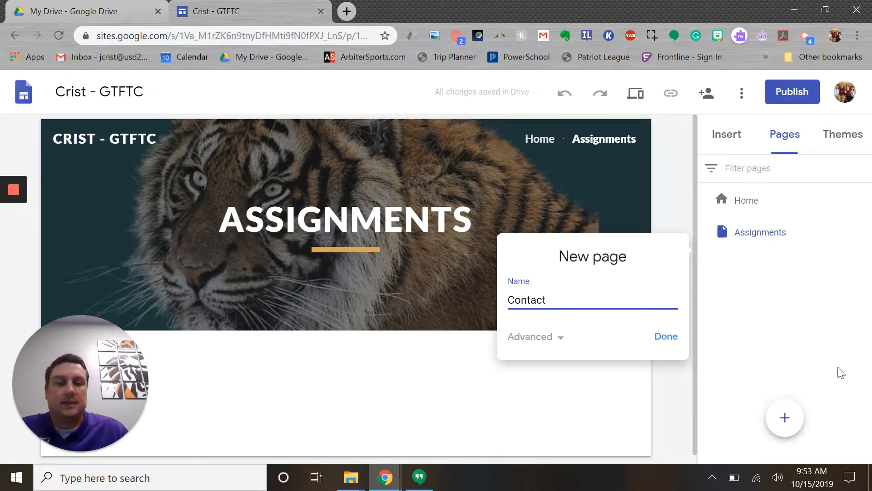
click(661, 340)
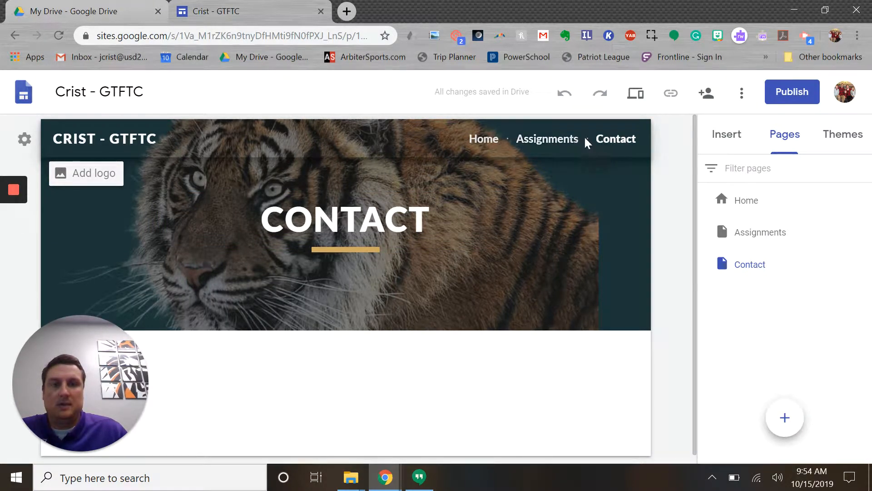
View the Home and Assignments pages through the site's navigation links and select the Assignments heading.
click(483, 140)
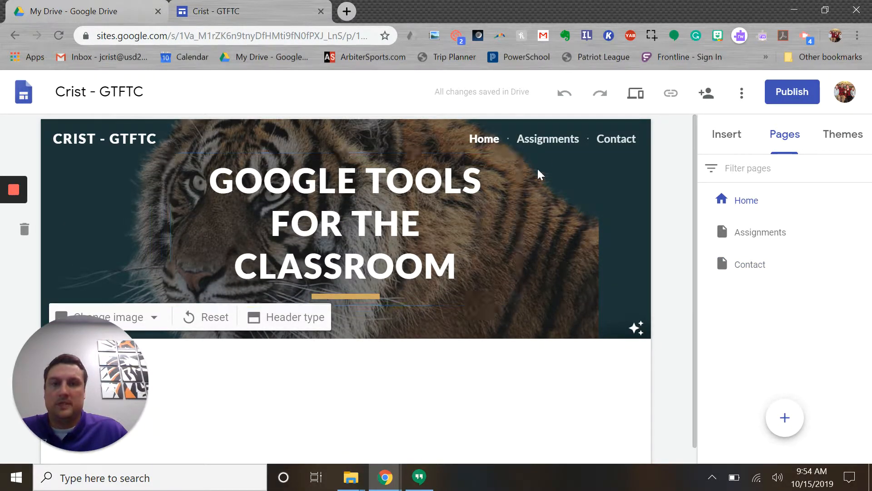
click(551, 141)
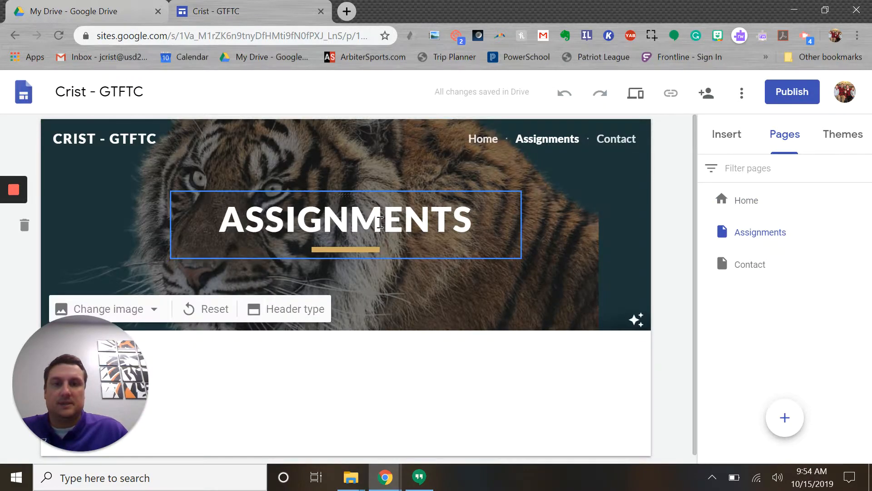
click(352, 224)
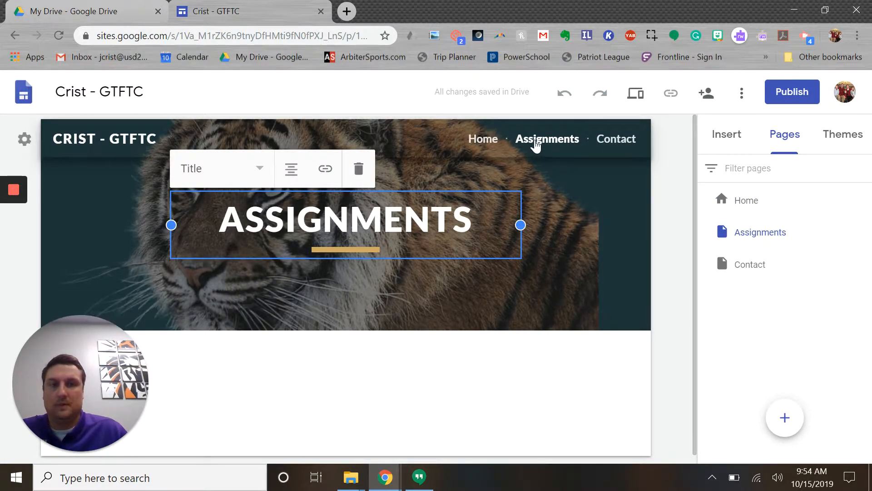
Go to the Contact page and replace its header title with Information.
click(607, 151)
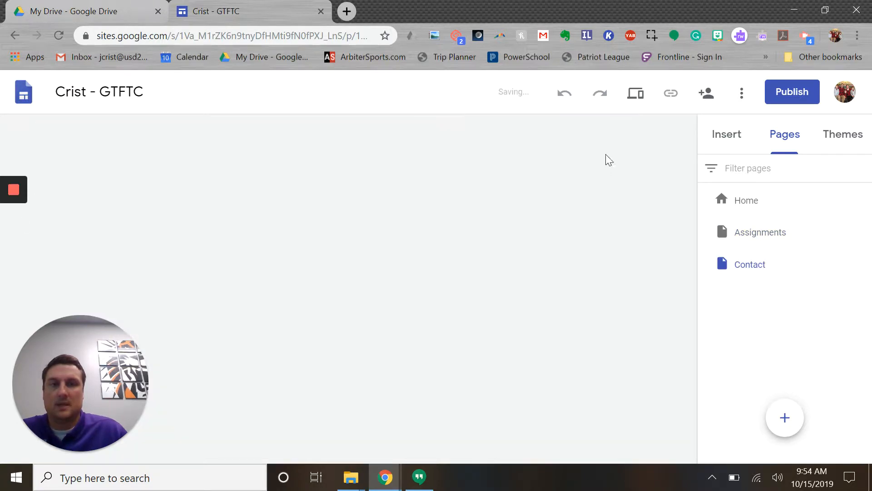
double_click(332, 224)
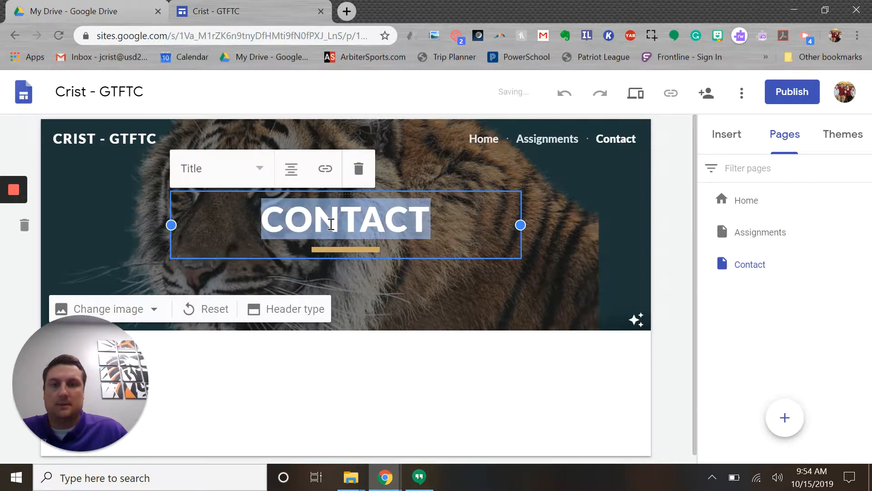
text(Information)
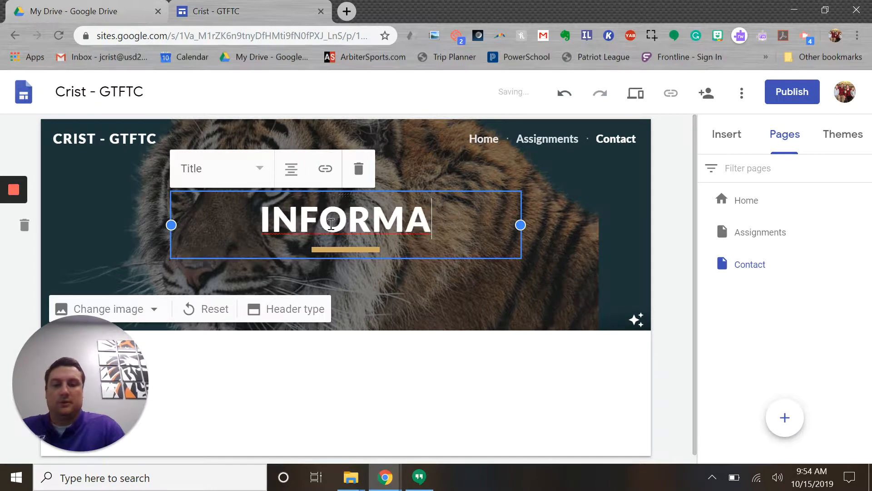
click(415, 380)
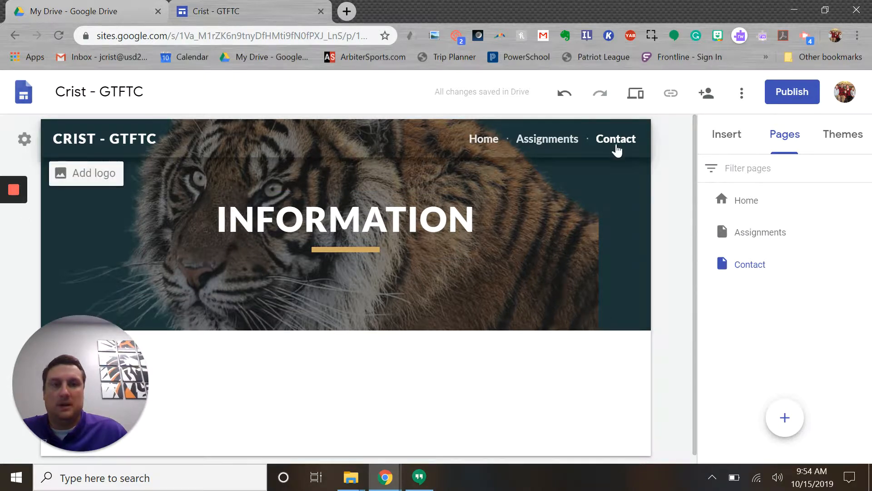
Review the Contact page's properties, including the custom path option, and its other page options without changing anything.
mouse_move(746, 268)
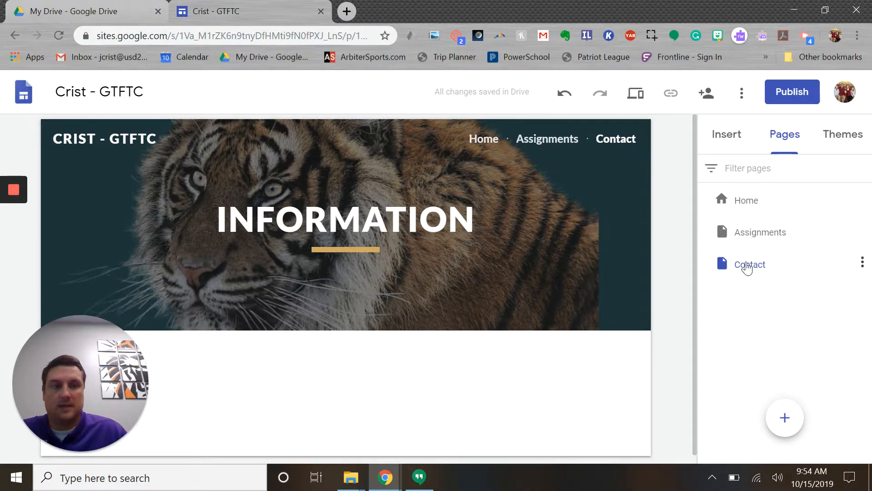
click(863, 264)
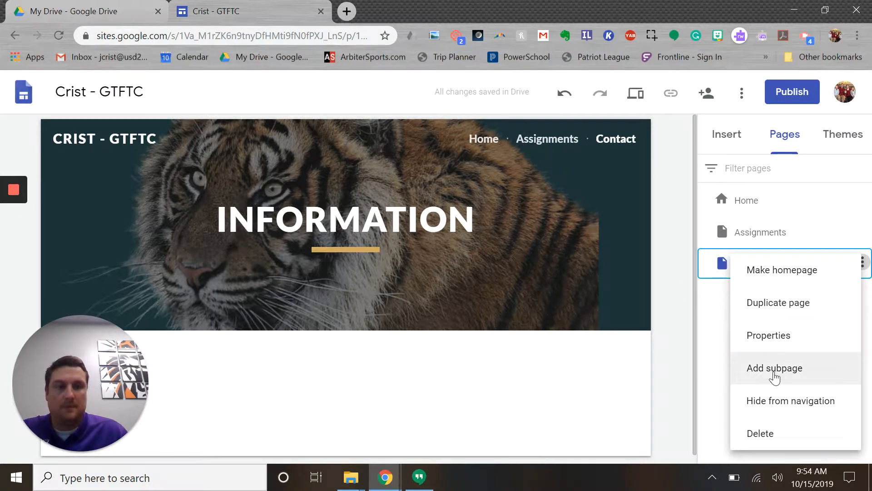
click(772, 336)
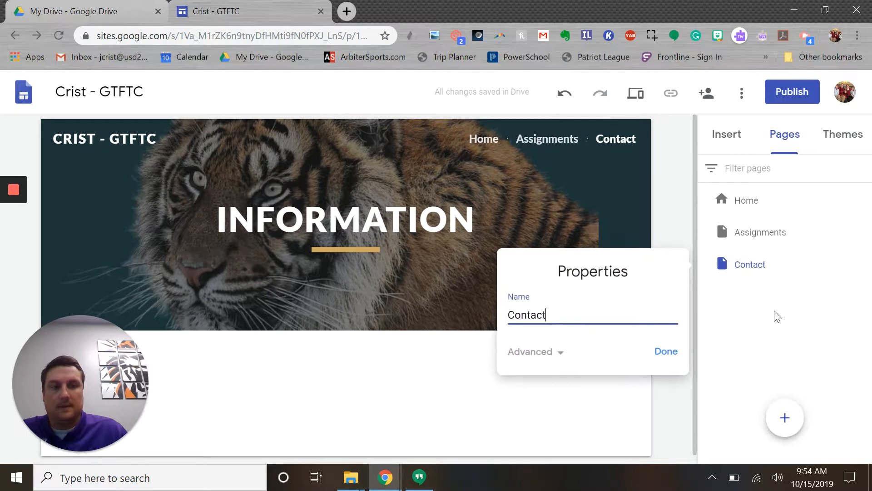
click(562, 354)
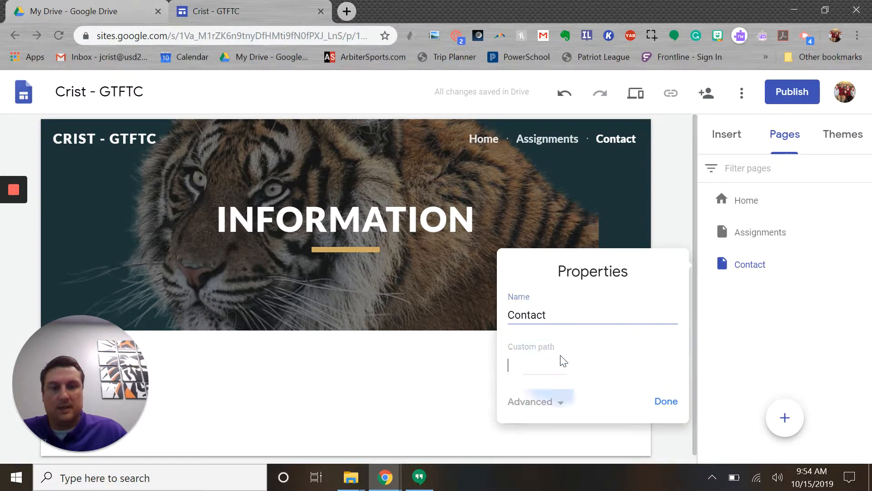
click(665, 404)
click(863, 263)
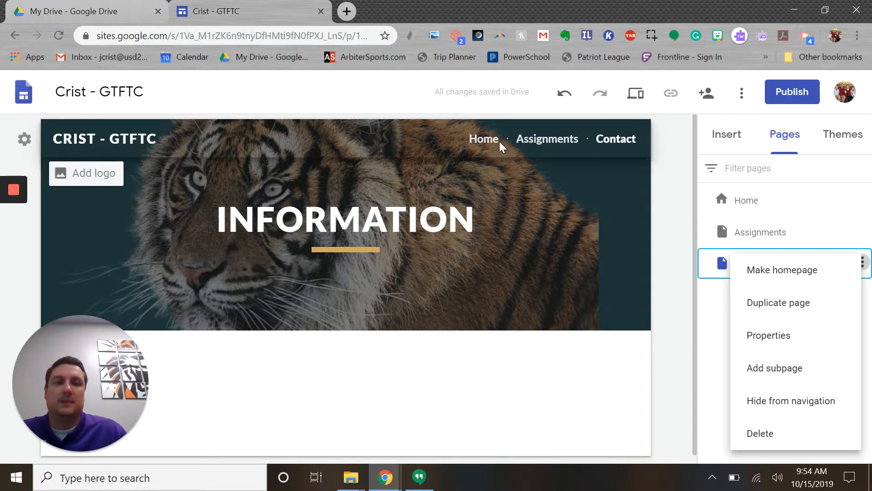
click(567, 395)
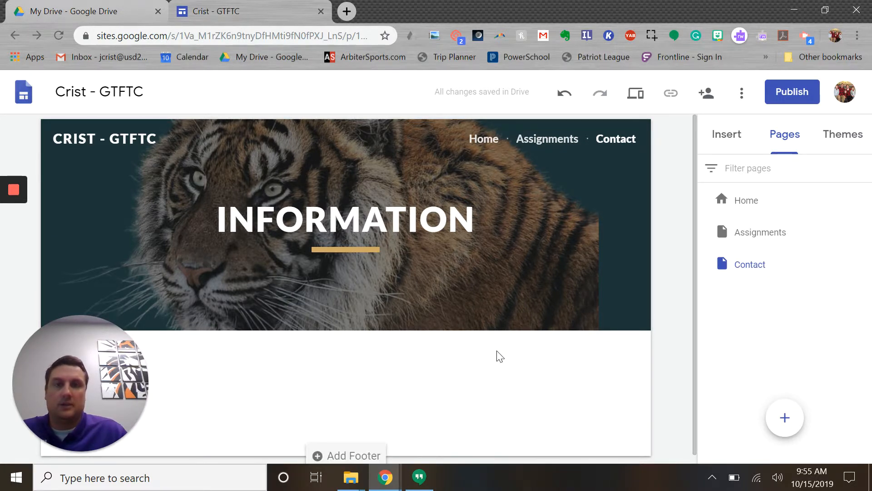
Add a subpage named Week 1 under the Assignments page.
click(776, 237)
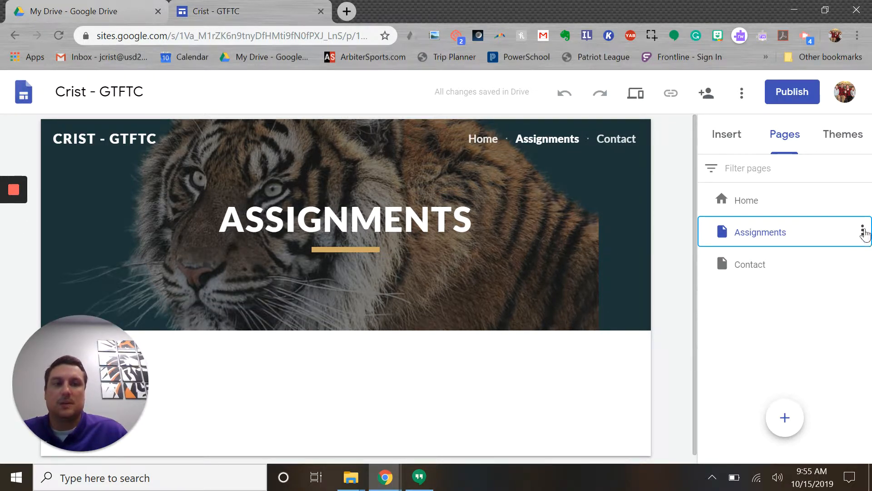
click(863, 231)
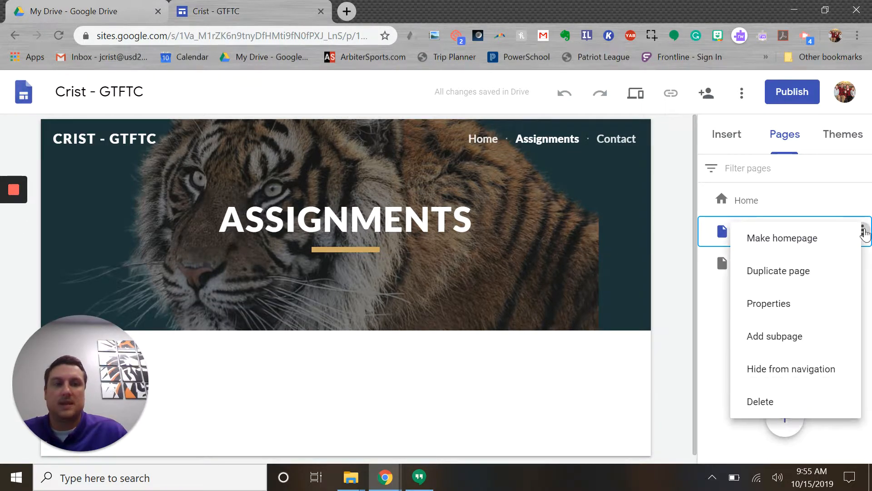
click(769, 342)
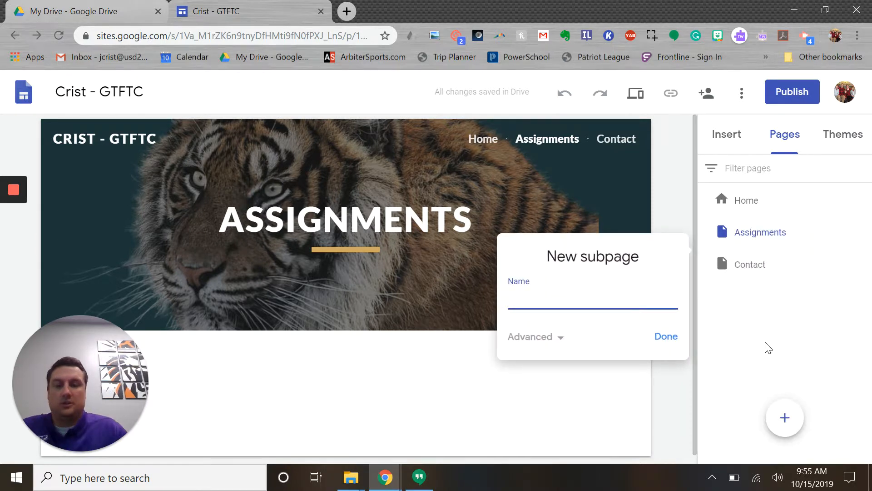
text(Week 1)
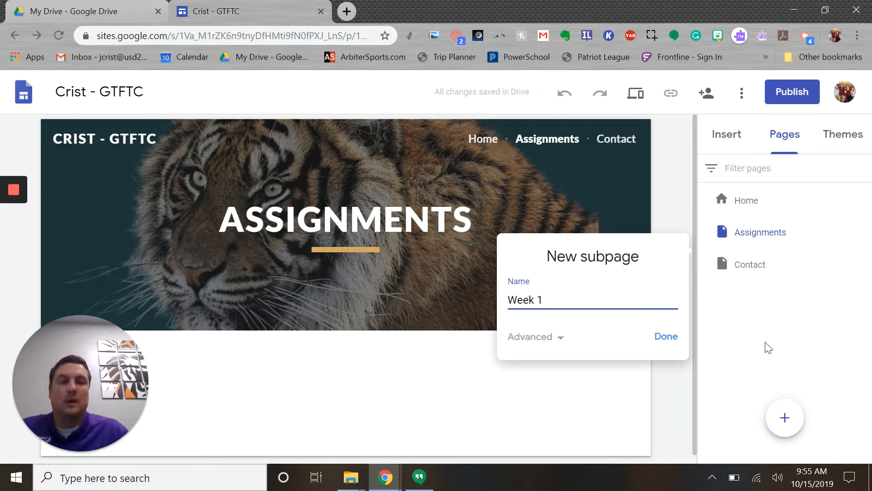
click(672, 339)
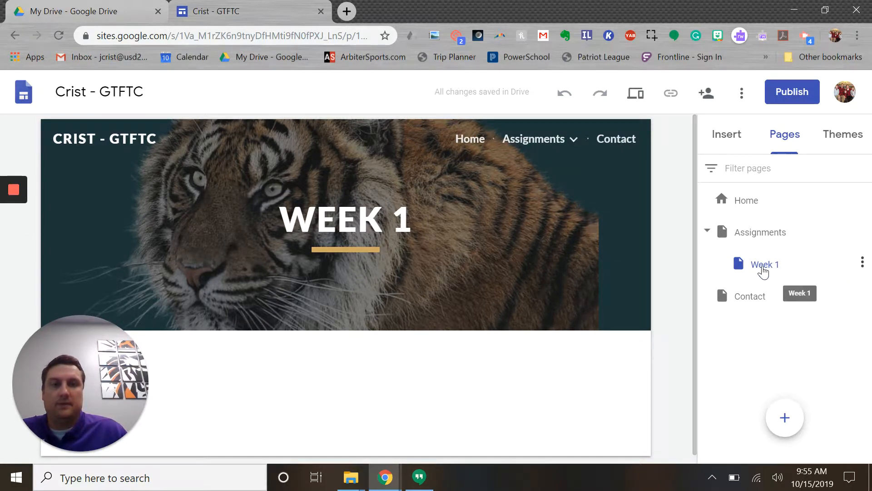
mouse_move(543, 143)
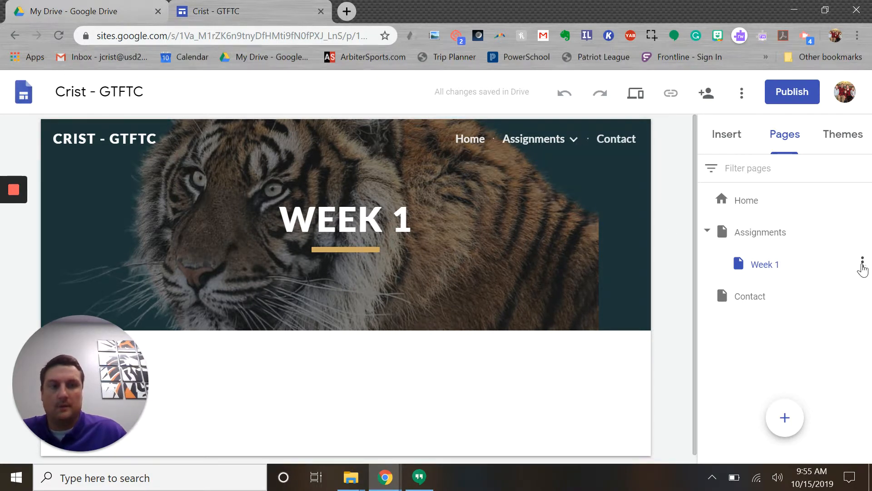
Add a subpage named Week 2 under Week 1 and expand Week 1 in the site's Assignments navigation.
click(862, 263)
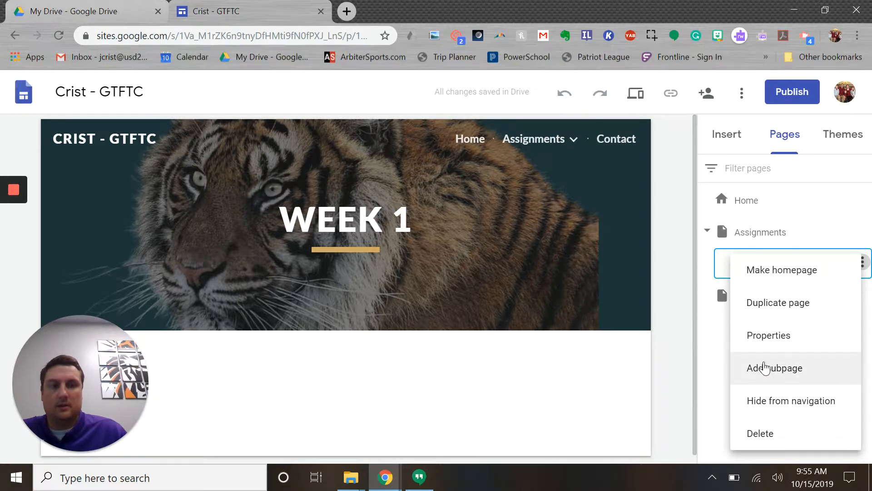
click(758, 374)
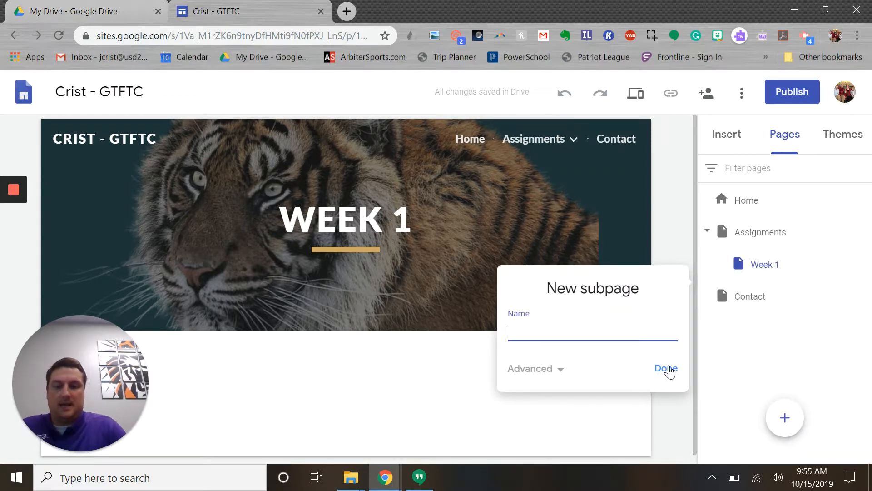
text(Week 2)
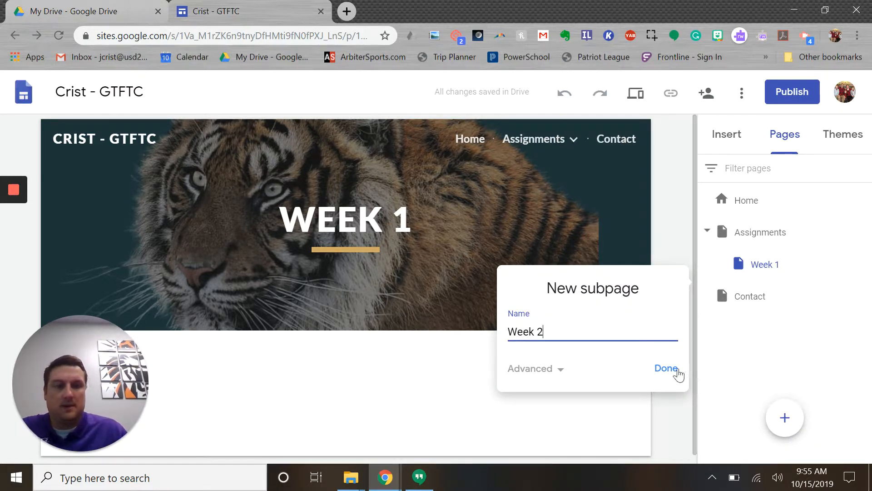
click(672, 371)
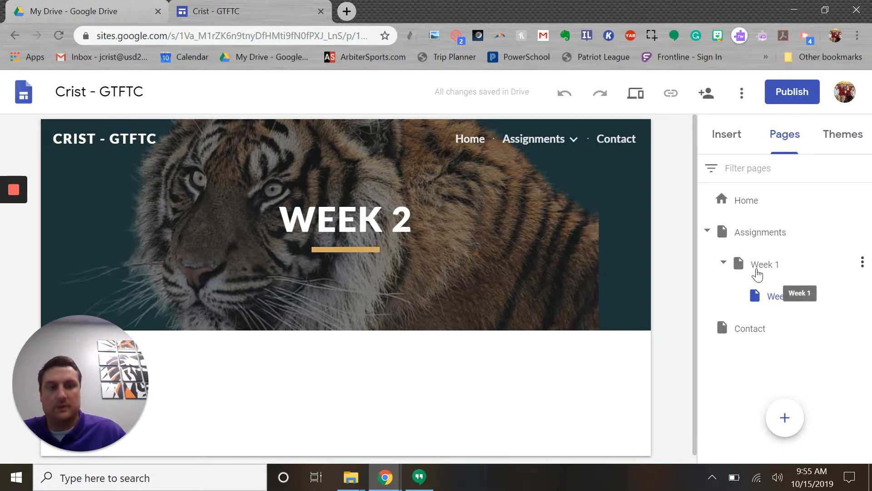
mouse_move(576, 150)
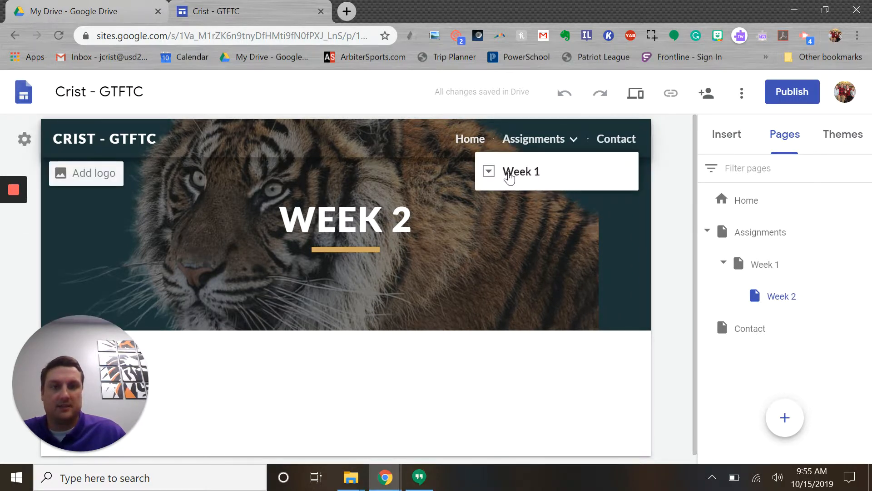
click(489, 172)
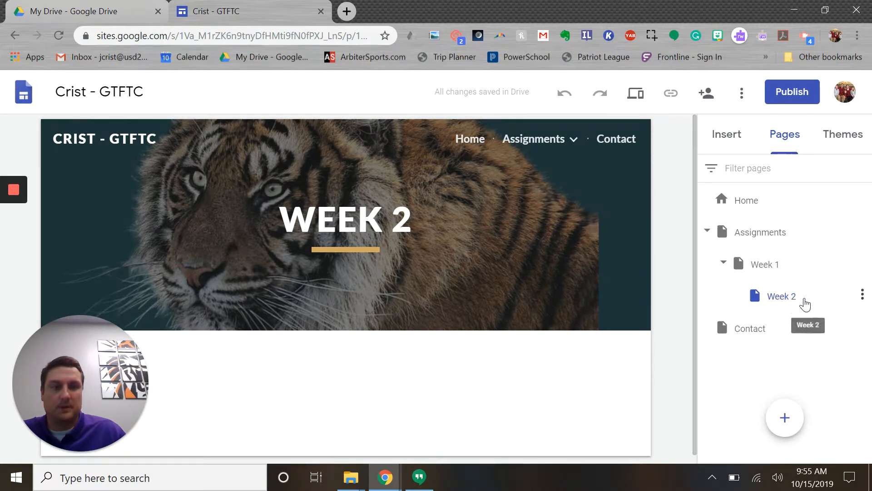
Move the Week 2 page out from under Week 1 and delete it from the site.
drag(767, 283, 756, 311)
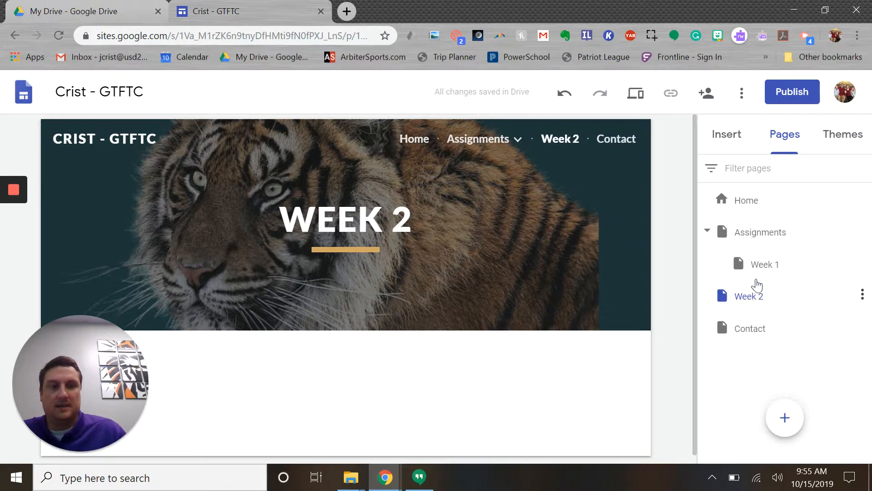
click(862, 295)
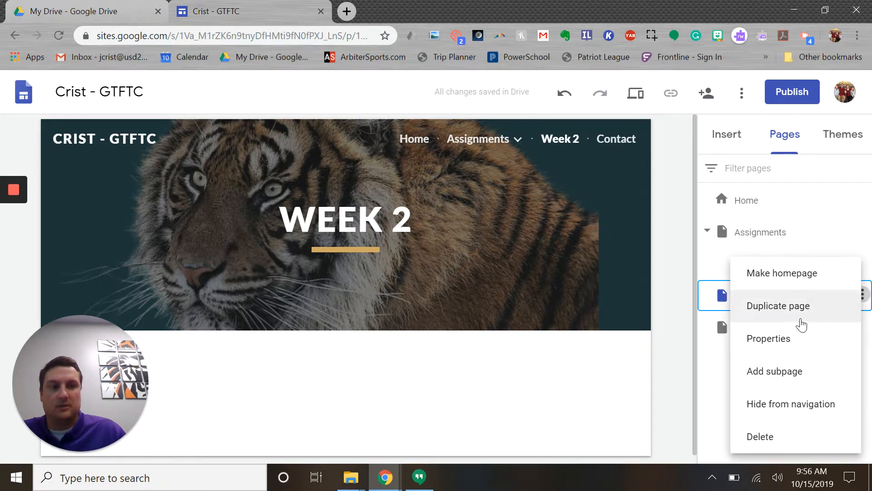
click(765, 437)
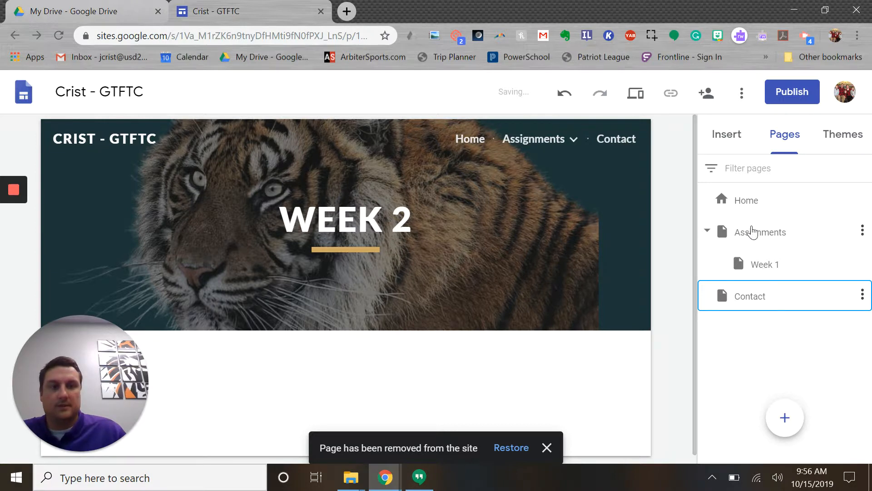
Select the Assignments page and replace the header title text with "Assignments".
click(755, 239)
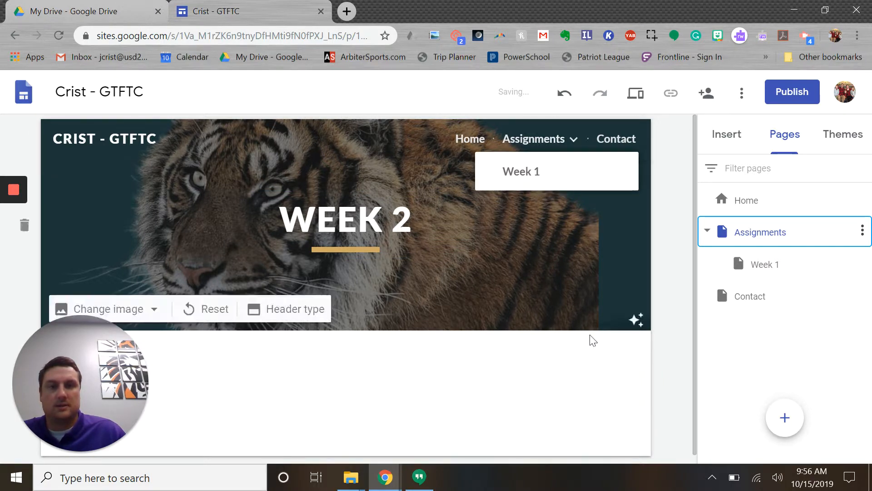
mouse_move(533, 141)
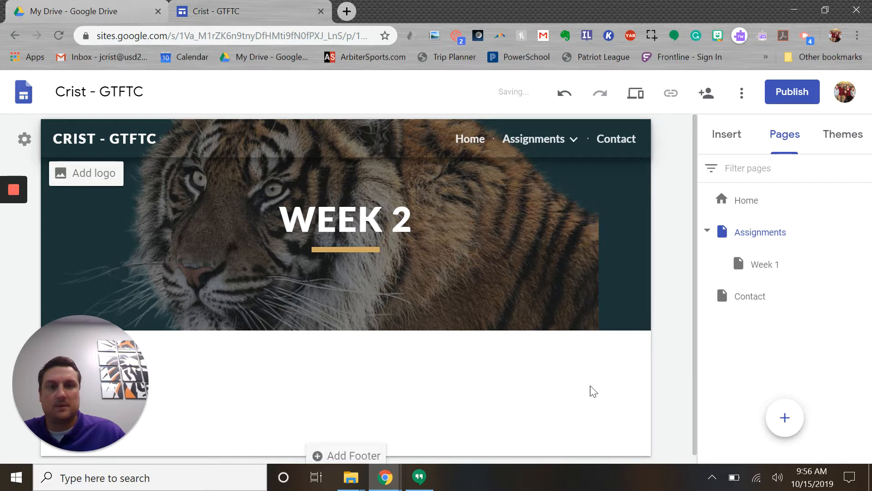
click(389, 224)
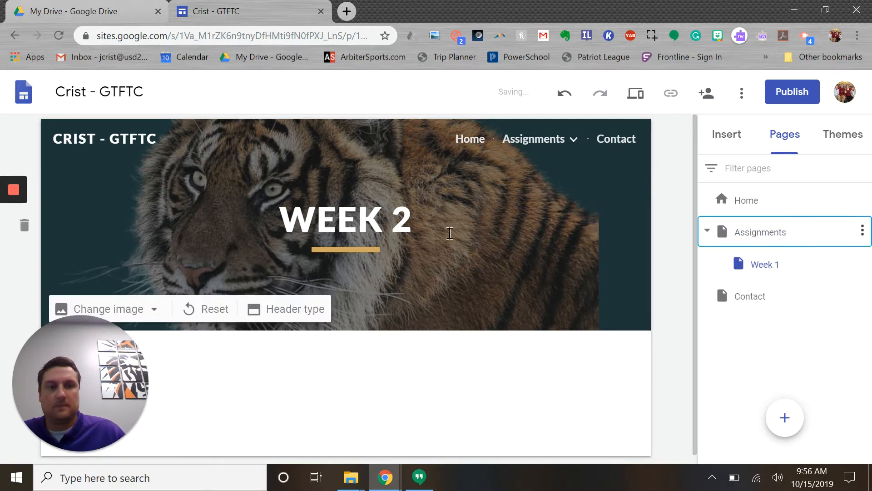
click(384, 224)
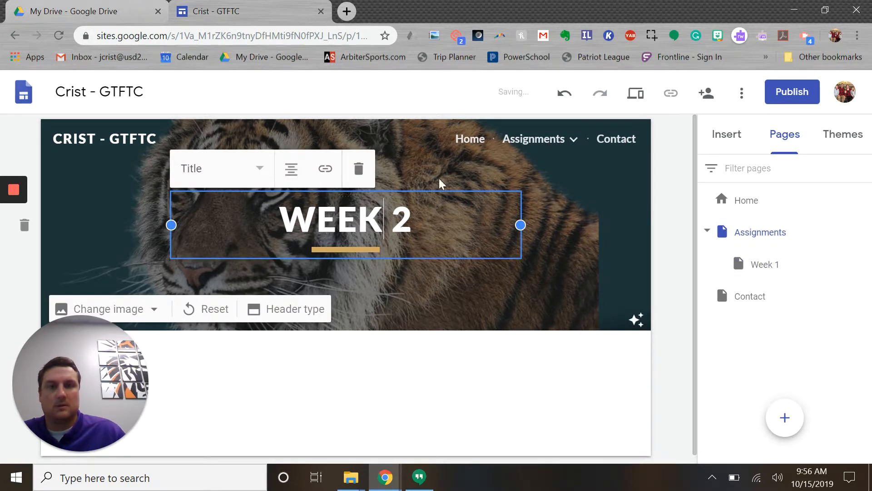
click(529, 144)
click(354, 228)
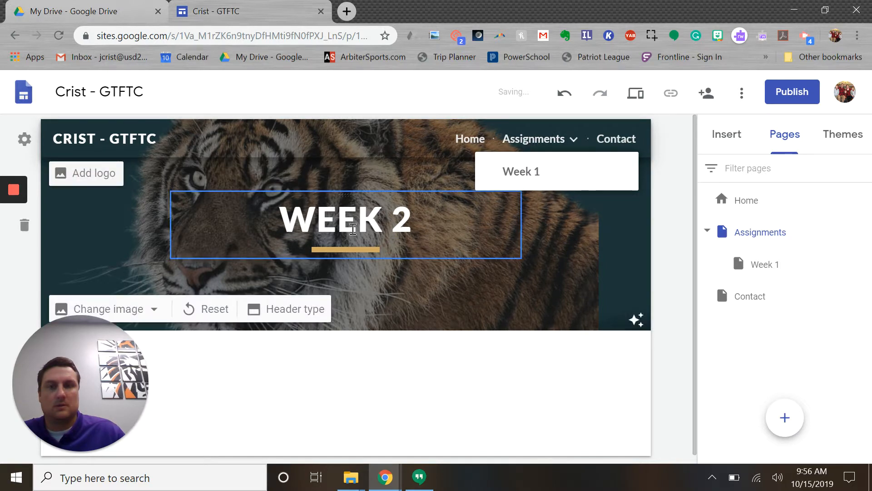
triple_click(354, 229)
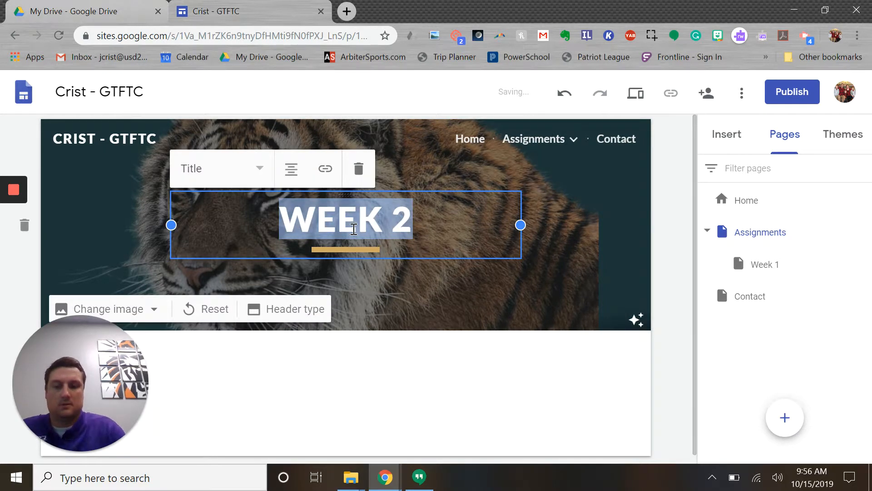
text(Assignment)
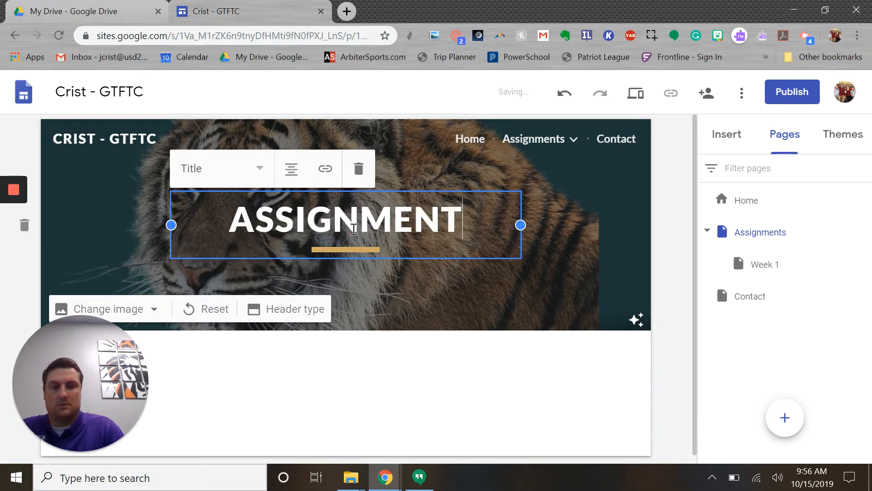
text(s)
click(732, 344)
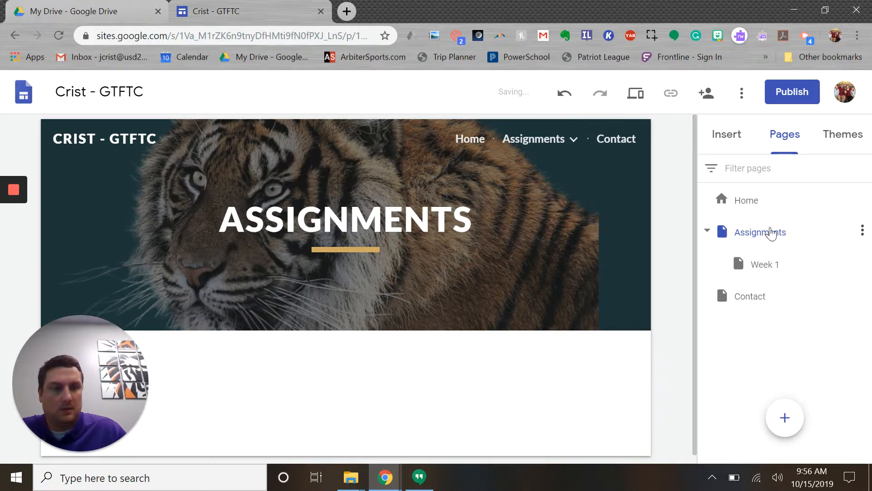
Add a subpage named Week 2 directly under the Assignments page.
click(862, 231)
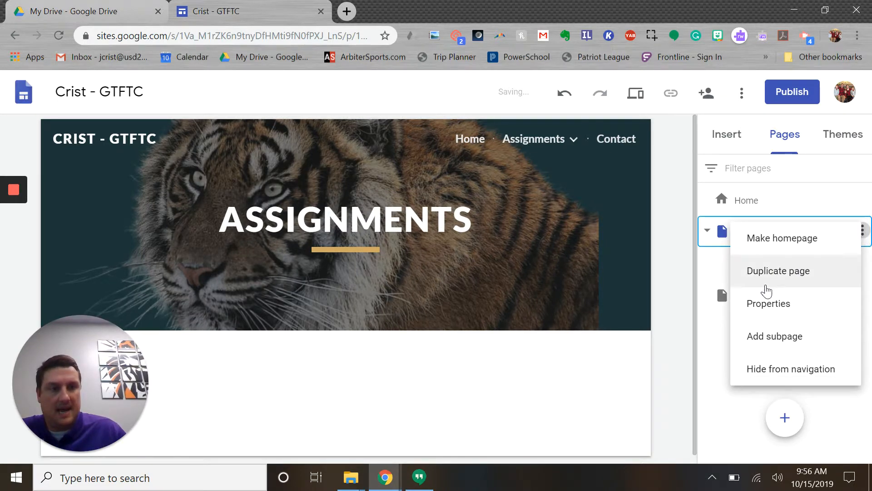
click(768, 337)
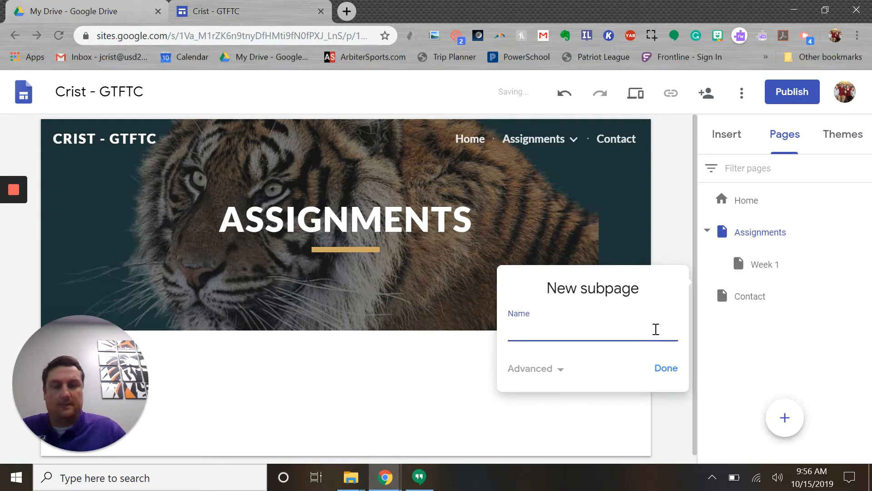
text(Week 2)
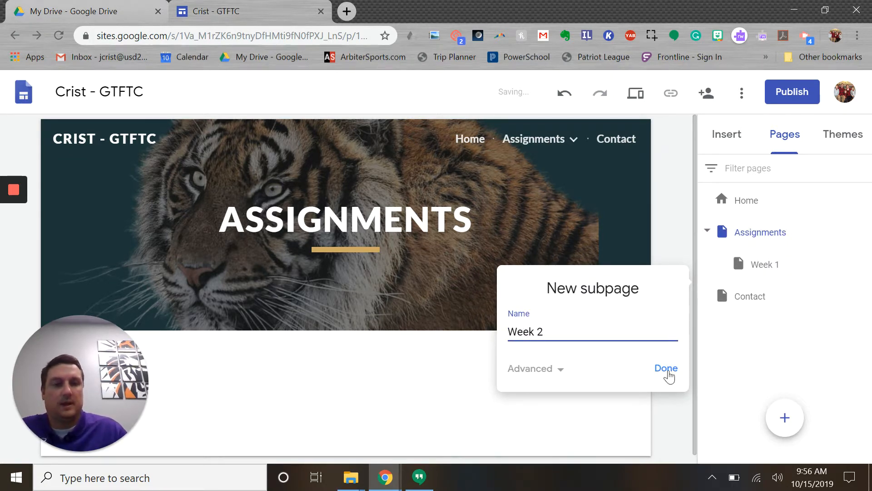
click(667, 371)
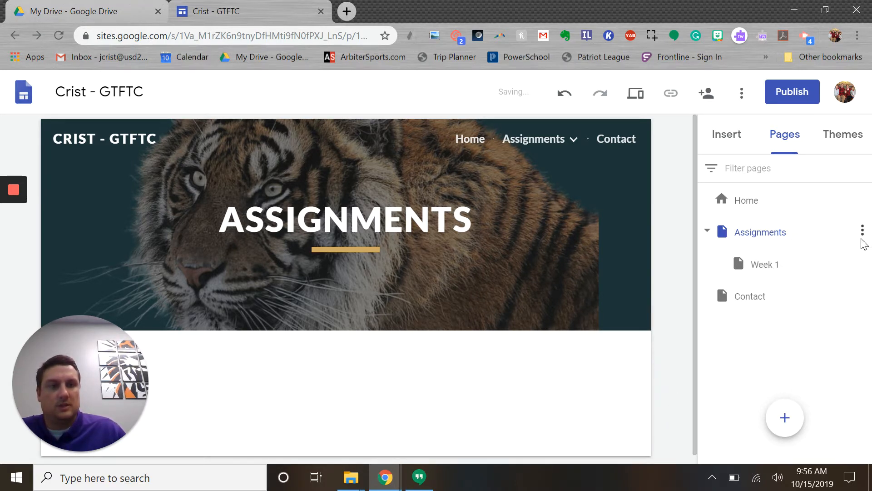
Add a subpage named Week 3 under the Assignments page.
click(863, 231)
click(603, 332)
mouse_move(574, 143)
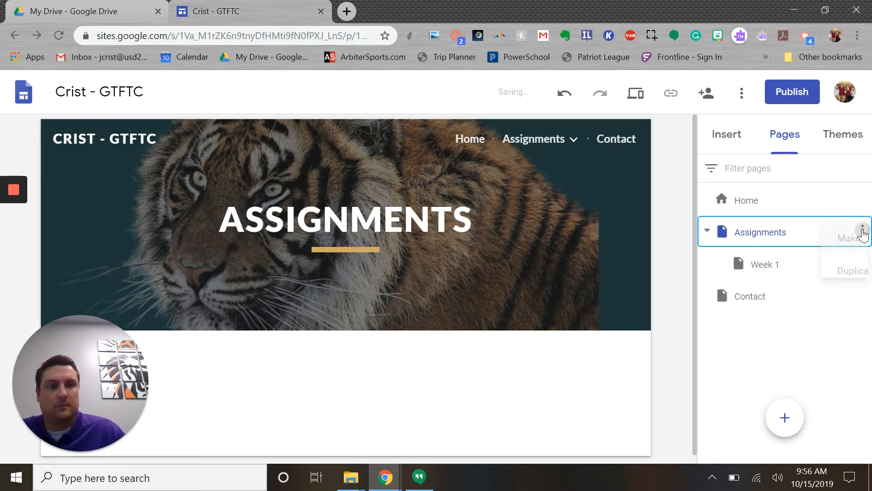
click(862, 231)
click(769, 342)
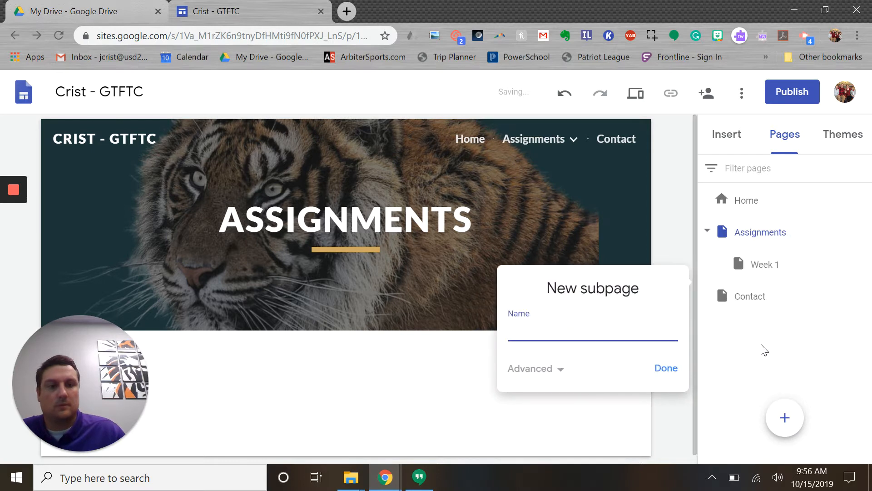
text(Week 3)
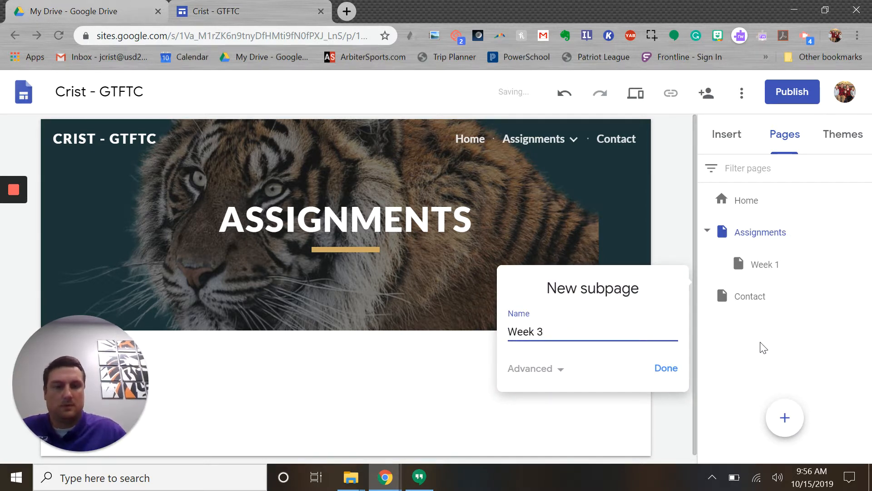
click(666, 369)
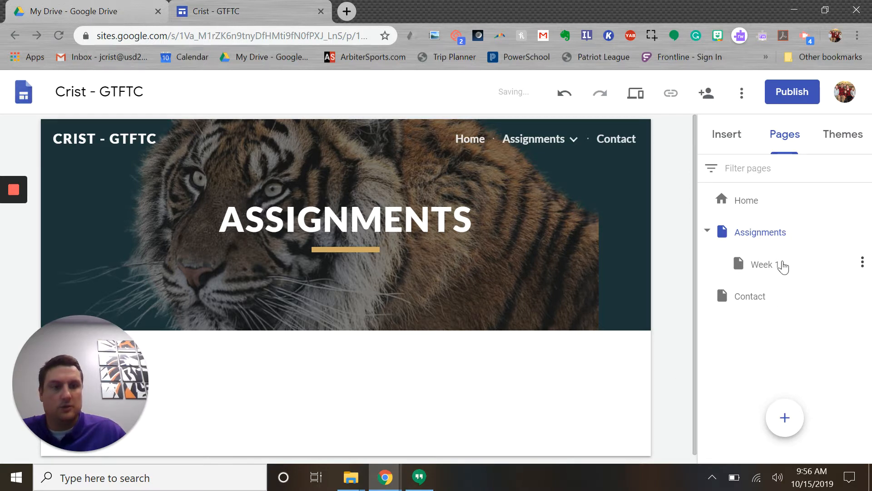
Add a subpage named Week 4 under the Assignments page.
double_click(708, 233)
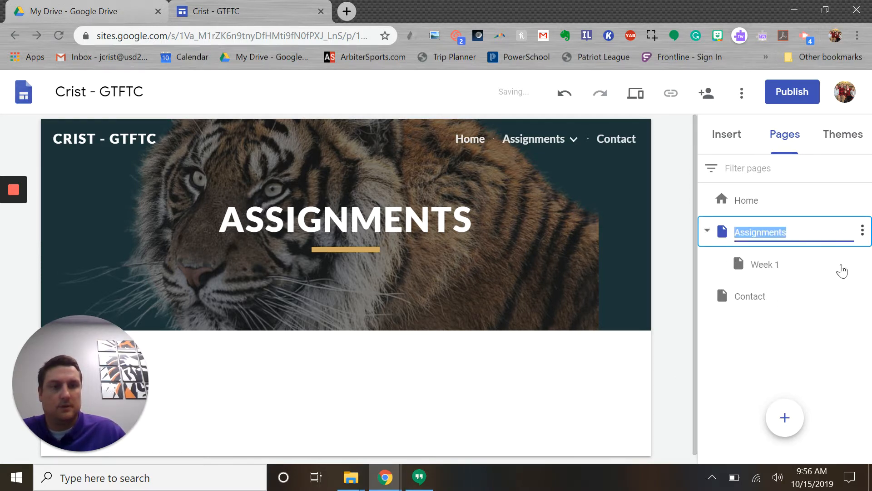
click(777, 272)
click(862, 230)
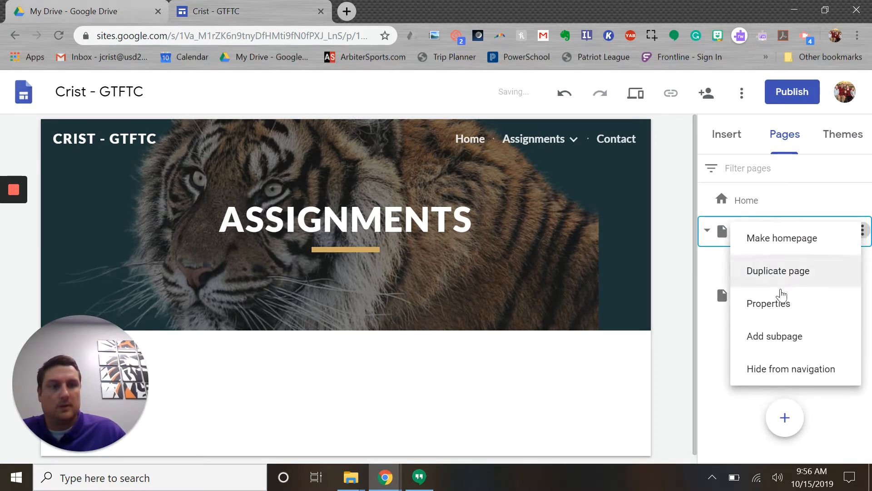
click(772, 351)
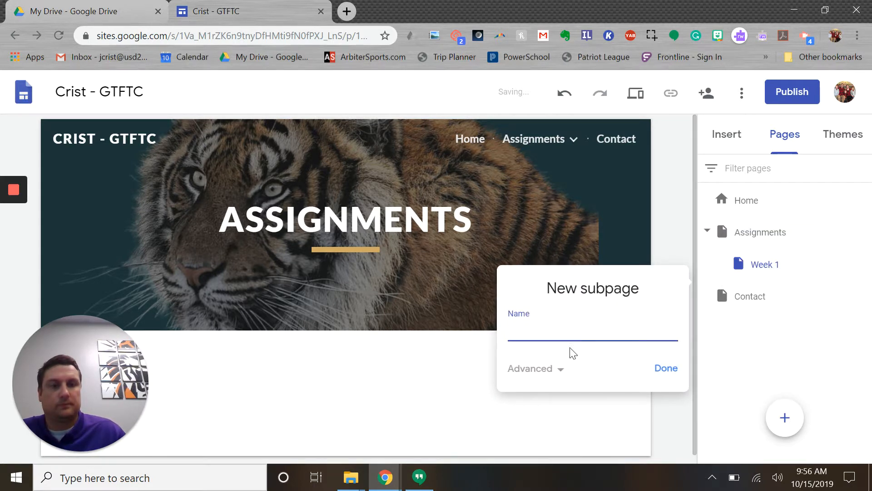
text(Week 2)
click(658, 365)
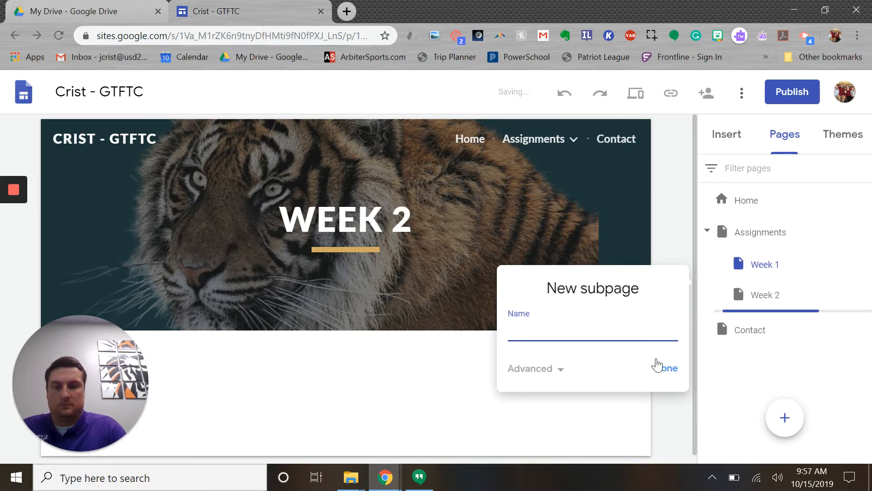
text(Week 4)
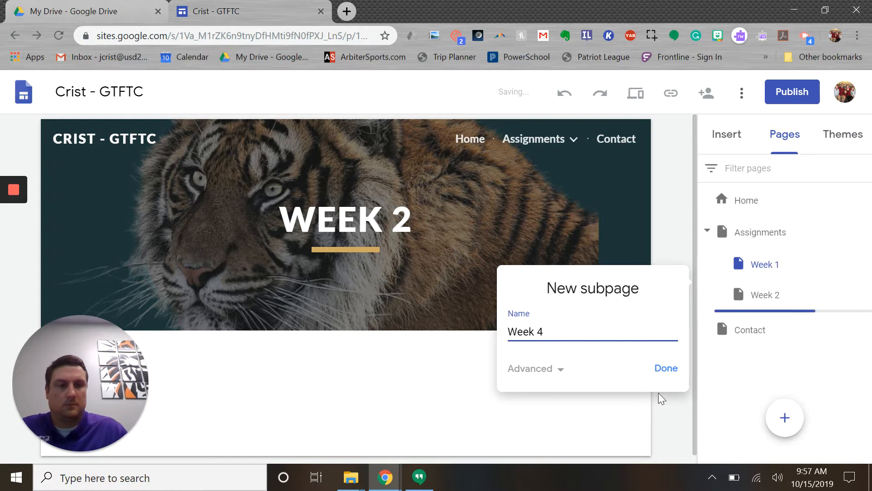
click(660, 368)
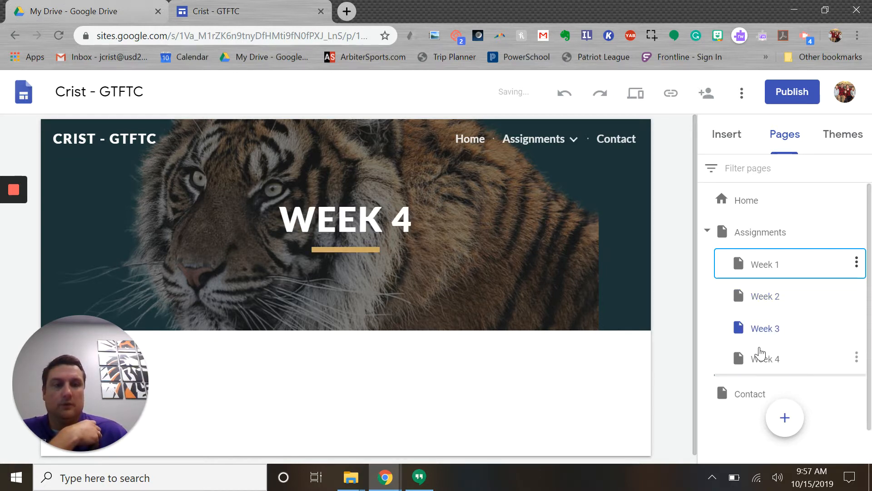
Add a subpage named Week 5 under the Assignments page and collapse the Assignments subpage list.
click(785, 236)
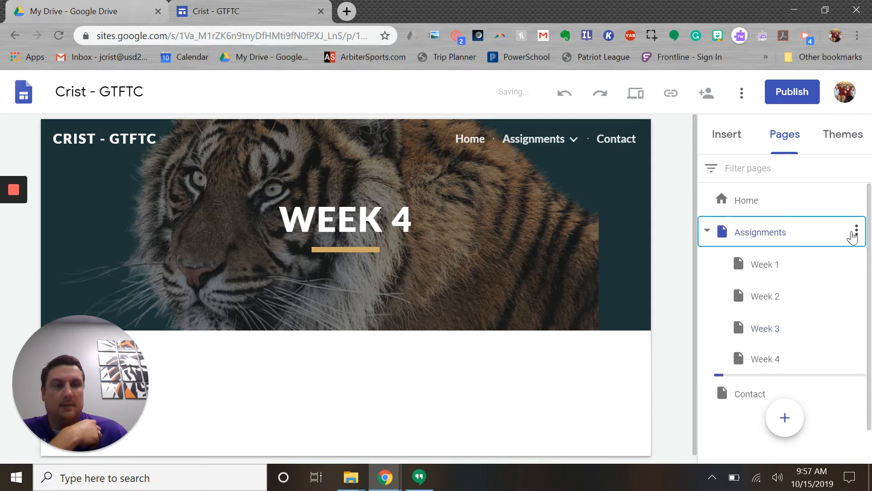
click(856, 231)
click(776, 341)
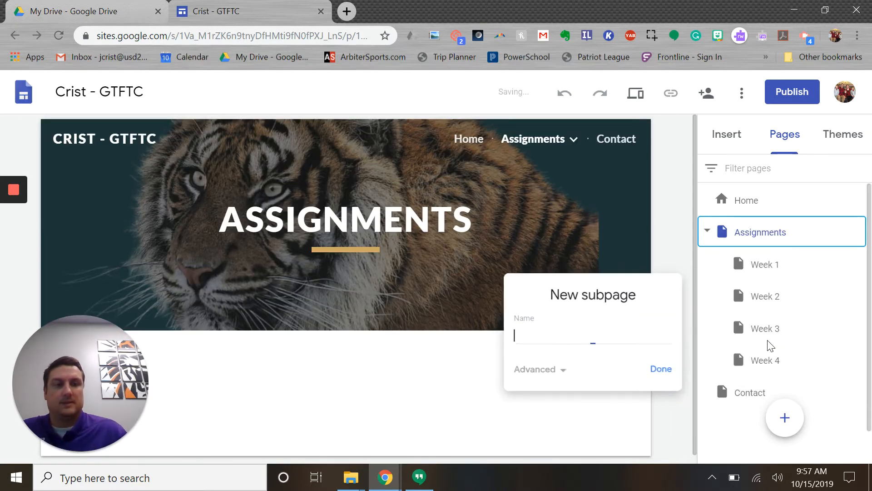
text(Week 5)
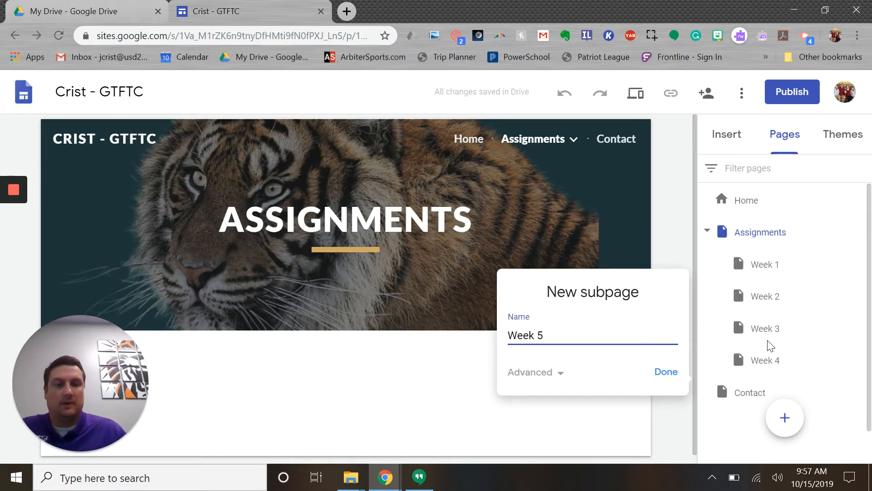
click(666, 373)
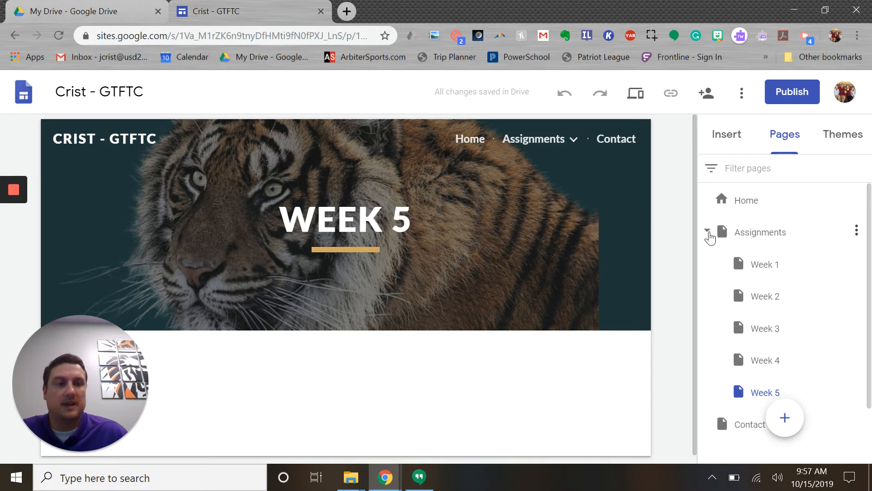
click(708, 232)
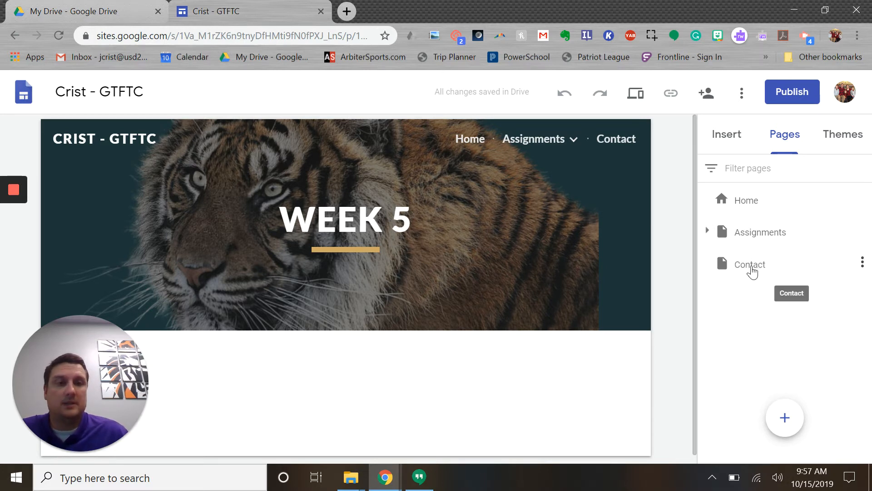
Try the side navigation mode by viewing its page menu, and return the site to top navigation.
mouse_move(579, 152)
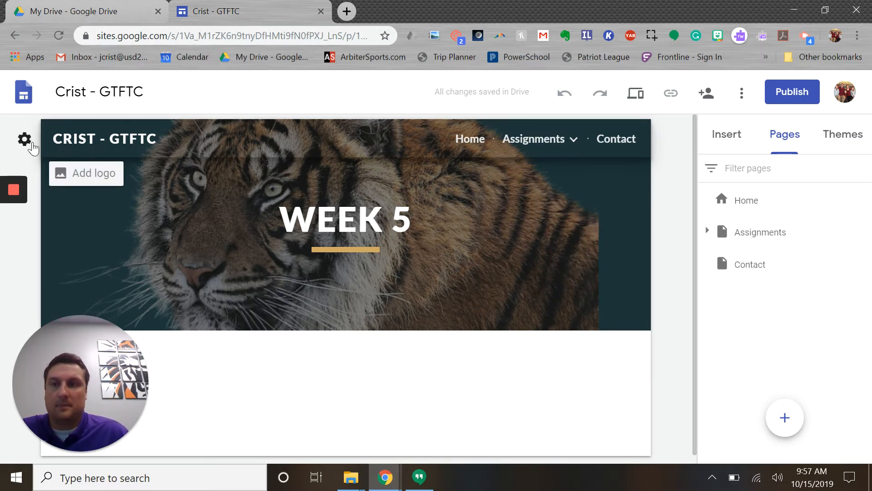
click(26, 140)
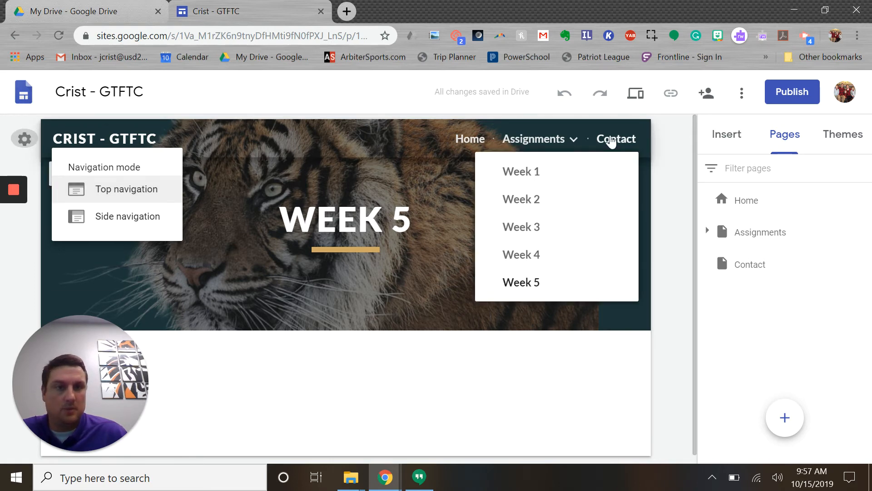
click(105, 218)
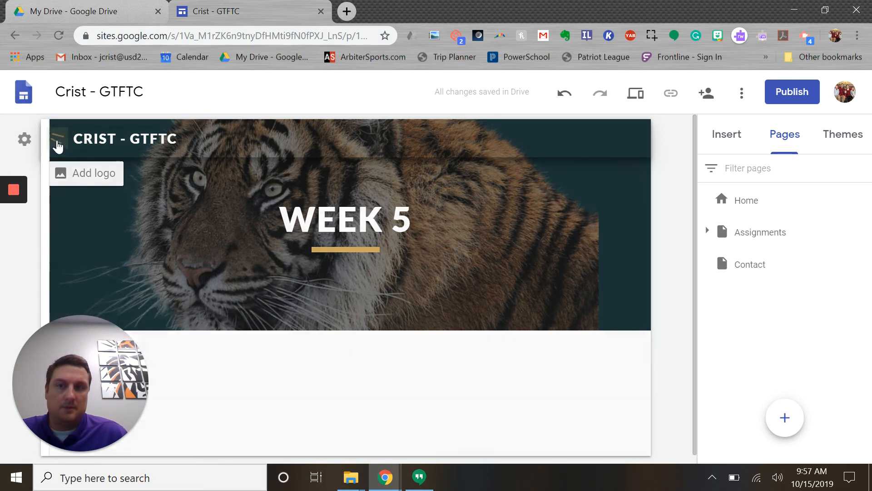
click(57, 144)
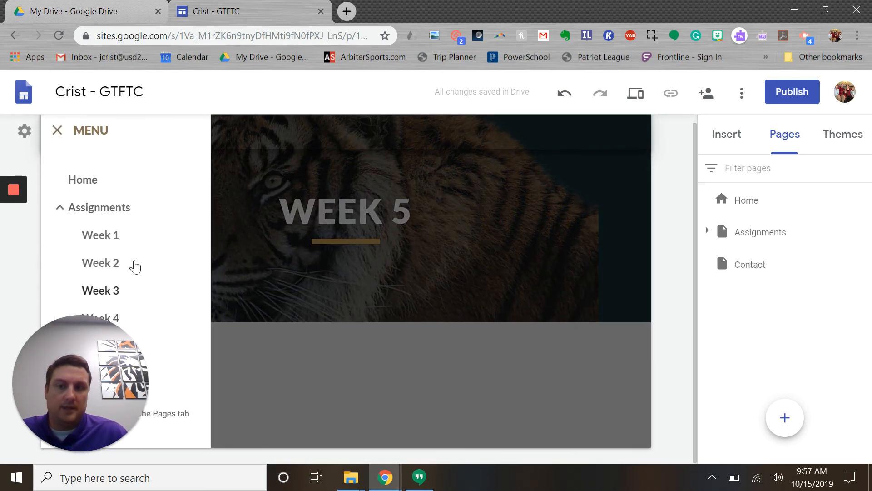
click(57, 133)
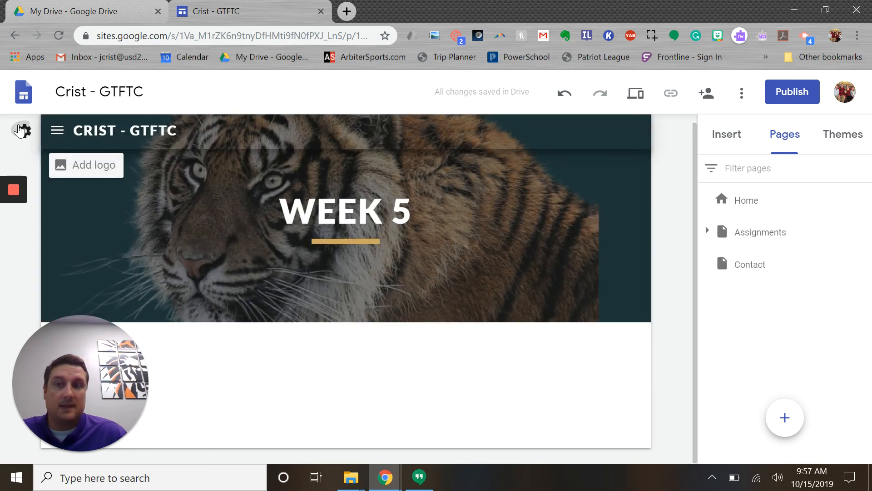
click(23, 131)
click(123, 180)
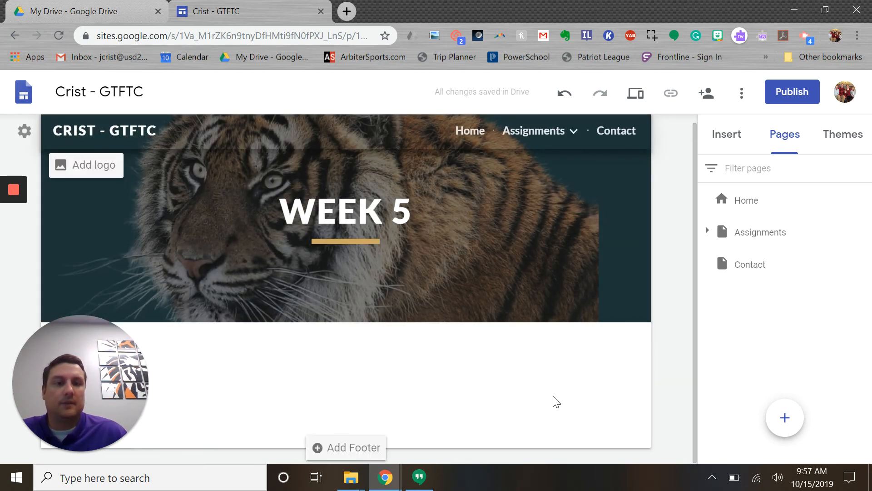